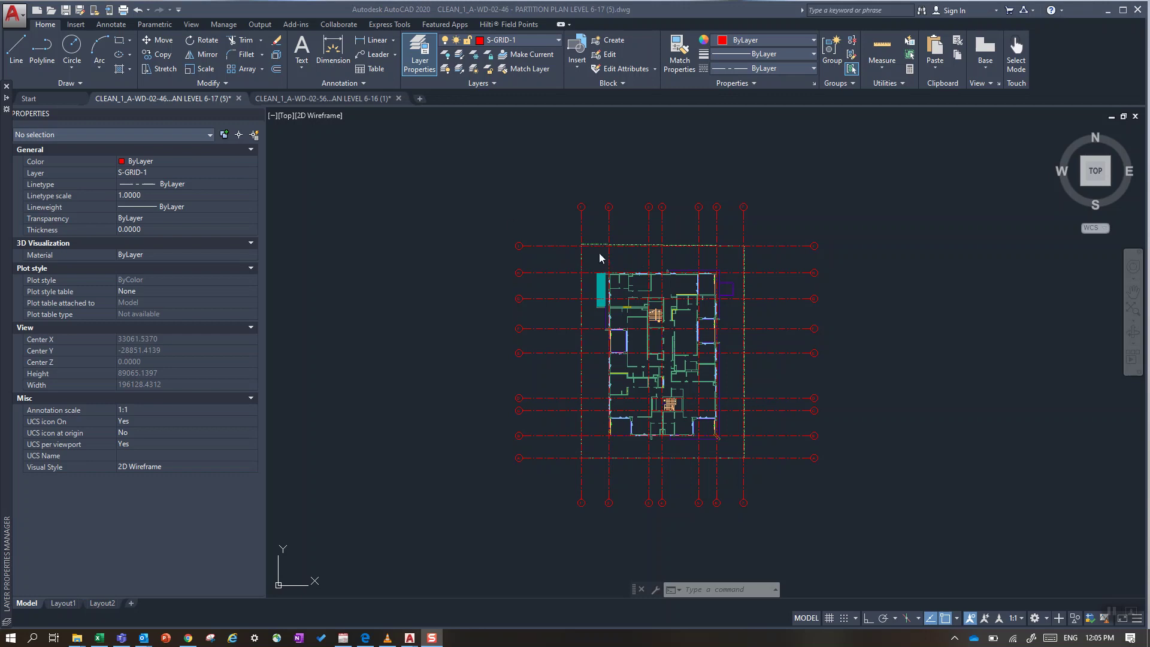
Step: Select grid line 1 and its bubble, then isolate the S-GRID layers so only red grid shows
{"action": "scroll", "coordinate": [565, 242], "scroll_direction": "up", "scroll_amount": 4}
{"action": "left_click", "coordinate": [648, 226]}
{"action": "left_click", "coordinate": [593, 209]}
{"action": "left_click", "coordinate": [650, 206]}
{"action": "left_click", "coordinate": [571, 145]}
{"action": "left_click", "coordinate": [462, 58]}
{"action": "scroll", "coordinate": [467, 148], "scroll_direction": "down", "scroll_amount": 5}
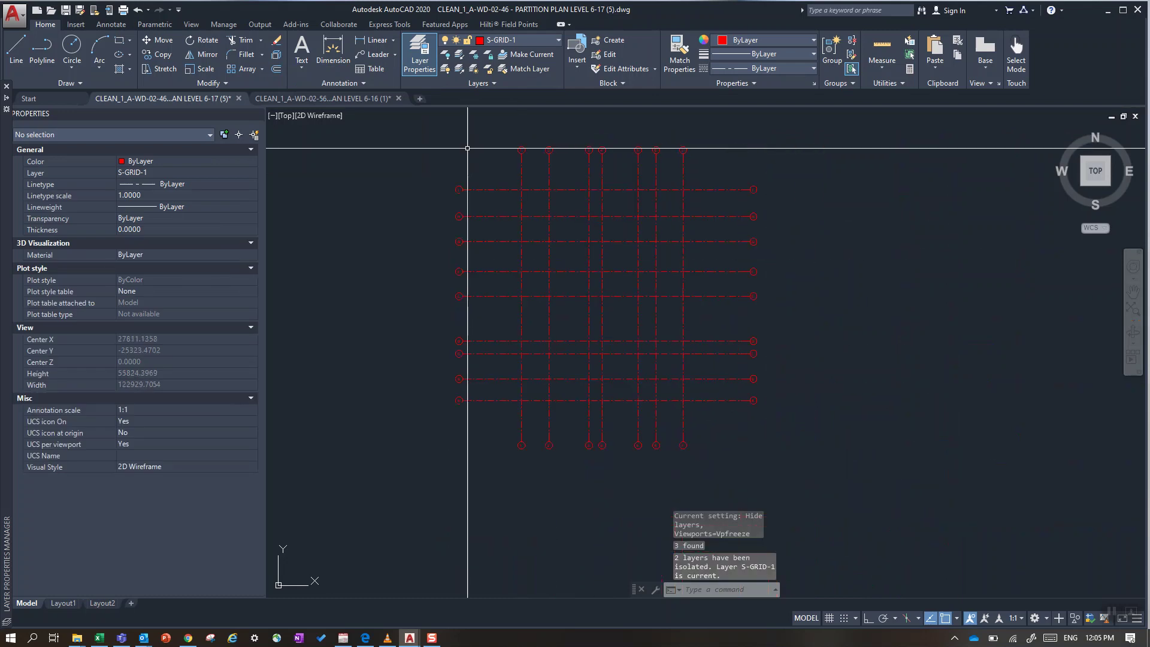
{"action": "left_click", "coordinate": [432, 120]}
Step: Window-select all 80 grid lines and bubbles and redefine them as one grid block
{"action": "left_click", "coordinate": [795, 460]}
{"action": "type", "text": "block"}
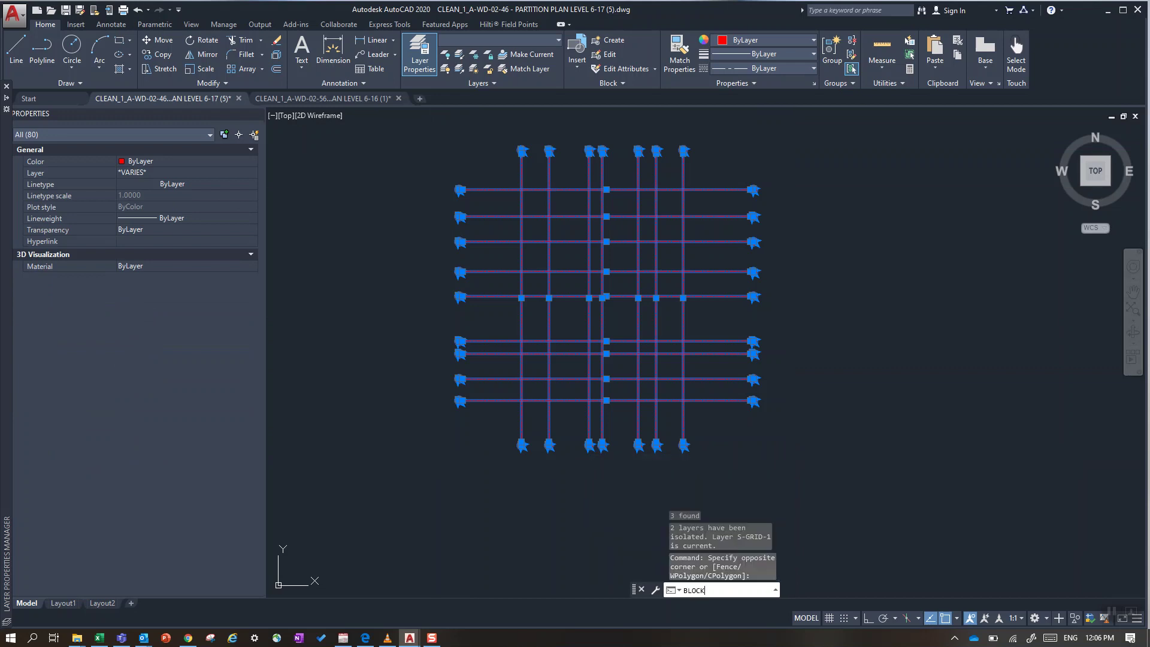
{"action": "key", "text": "Return"}
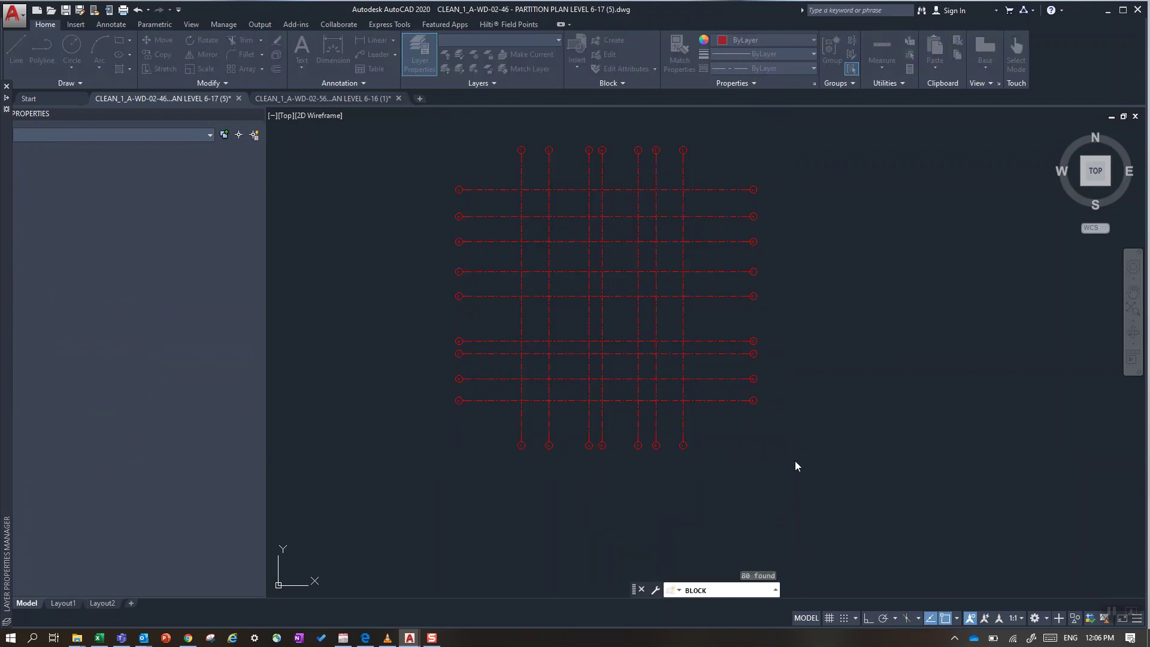
{"action": "key", "text": "Return"}
{"action": "key", "text": "Return"}
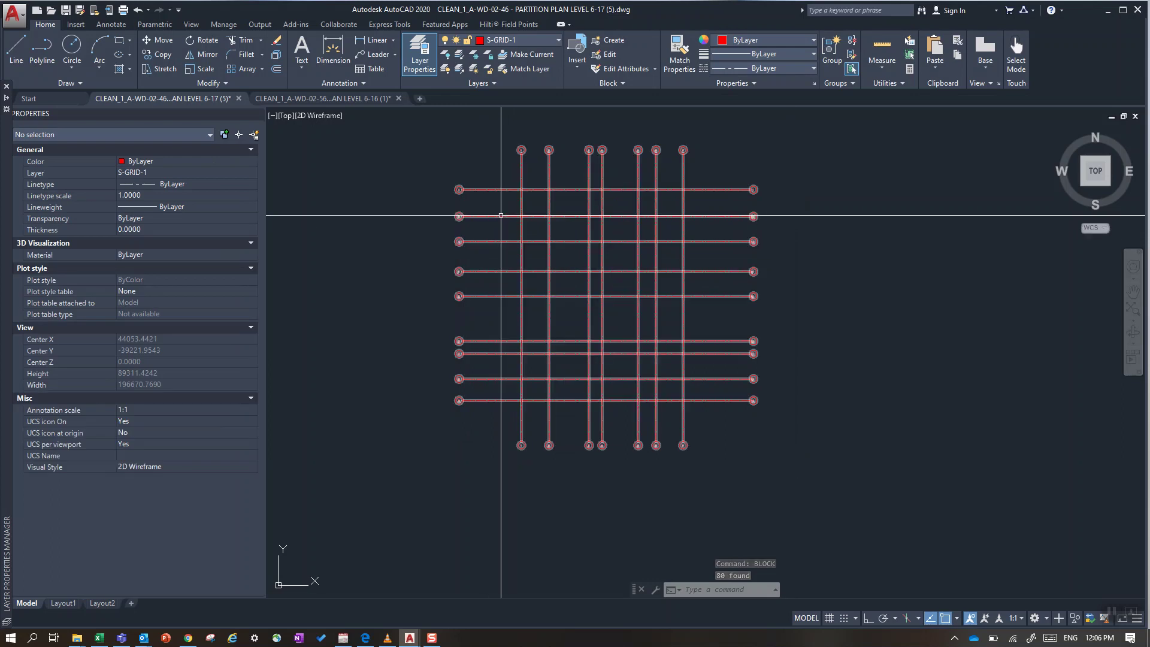
Step: In the reflected ceiling plan, make all 5043 objects into a block named 2
{"action": "left_click", "coordinate": [295, 99]}
{"action": "left_click", "coordinate": [396, 150]}
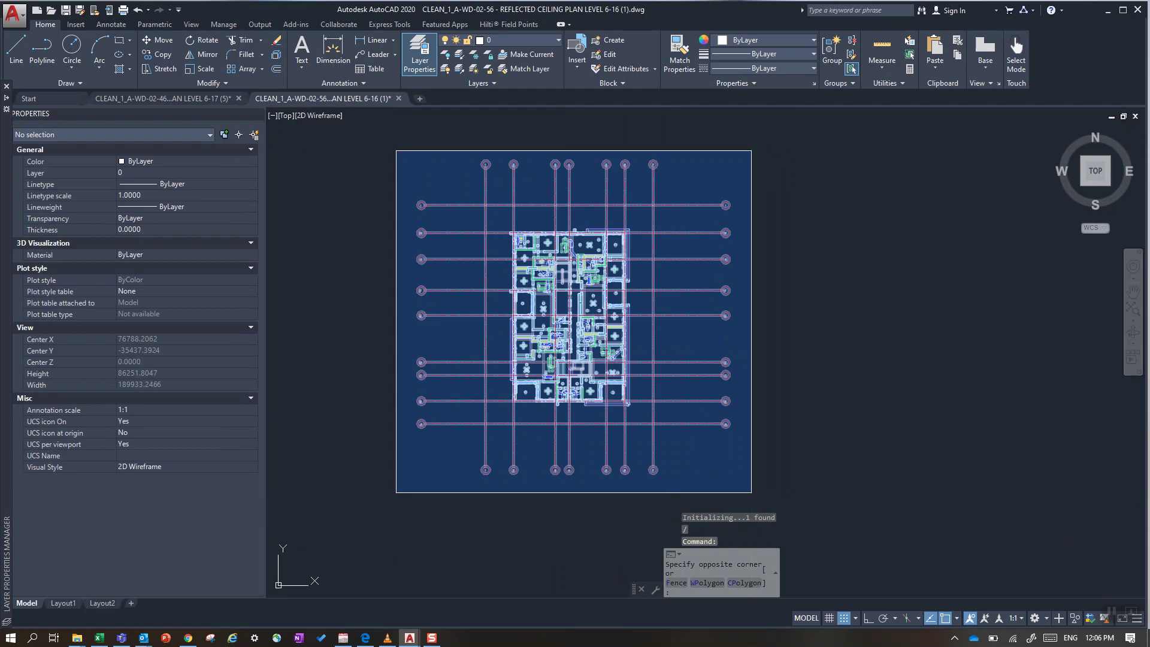
{"action": "left_click", "coordinate": [751, 492]}
{"action": "type", "text": "b1"}
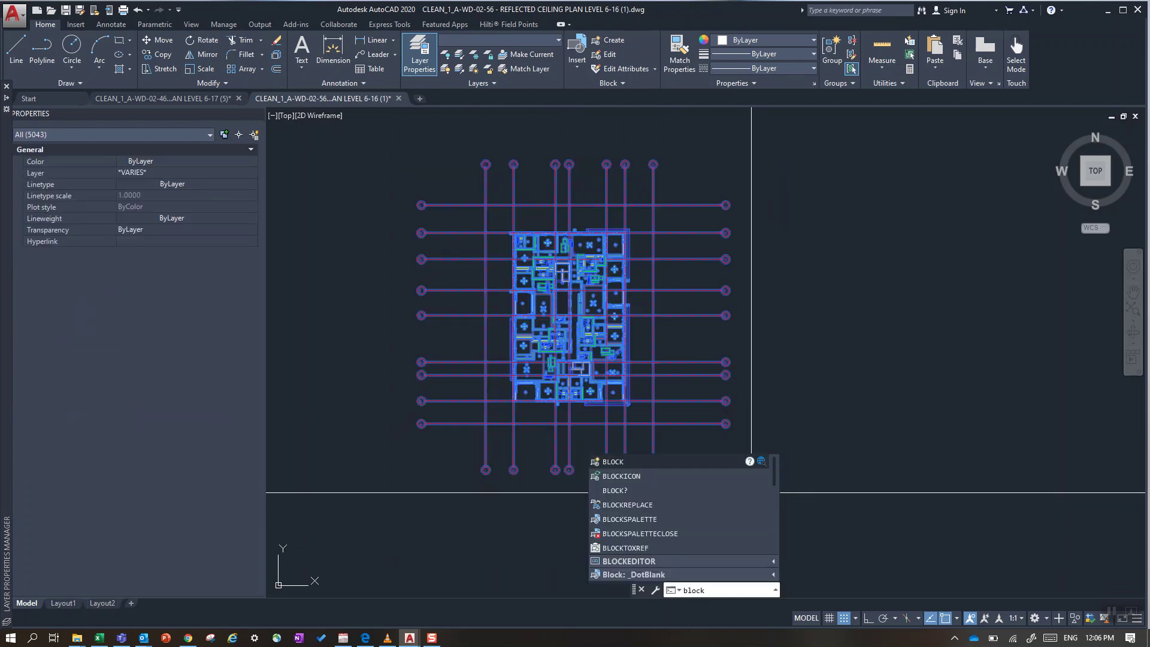
{"action": "key", "text": "Return"}
{"action": "type", "text": "2"}
{"action": "key", "text": "Return"}
{"action": "key", "text": "Return"}
Step: In the partition plan, select the grid block and copy it with Clipboard > Copy
{"action": "left_click", "coordinate": [181, 100]}
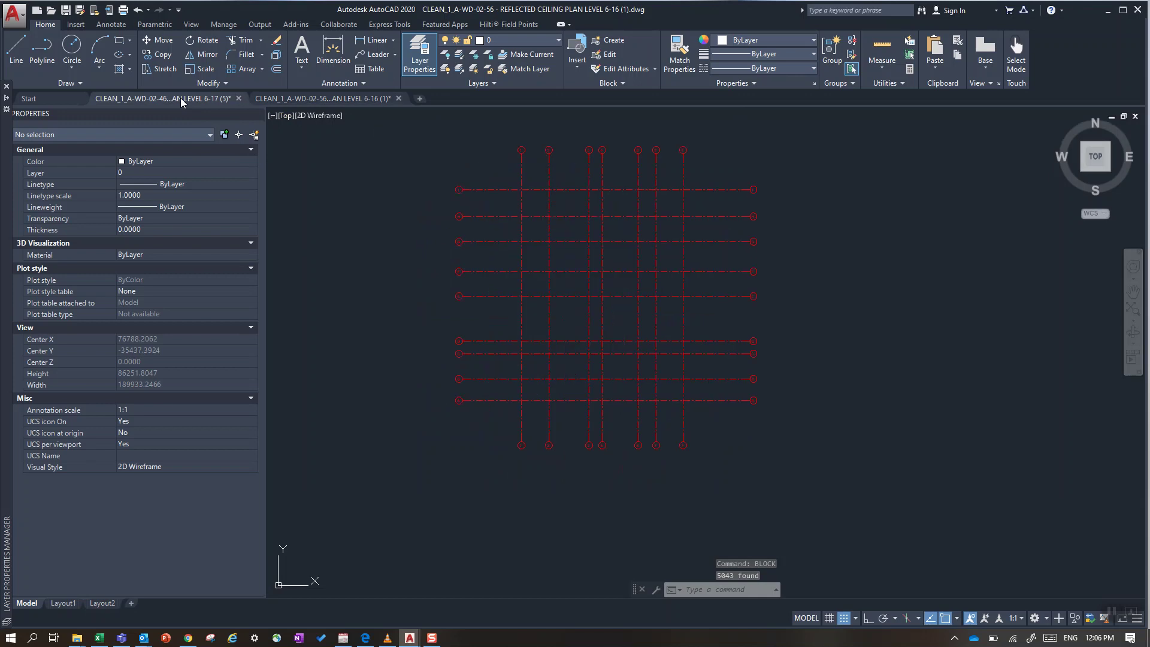
{"action": "left_click", "coordinate": [473, 183]}
{"action": "left_click", "coordinate": [469, 182]}
{"action": "left_click", "coordinate": [469, 183]}
{"action": "right_click", "coordinate": [471, 185]}
{"action": "mouse_move", "coordinate": [529, 282]}
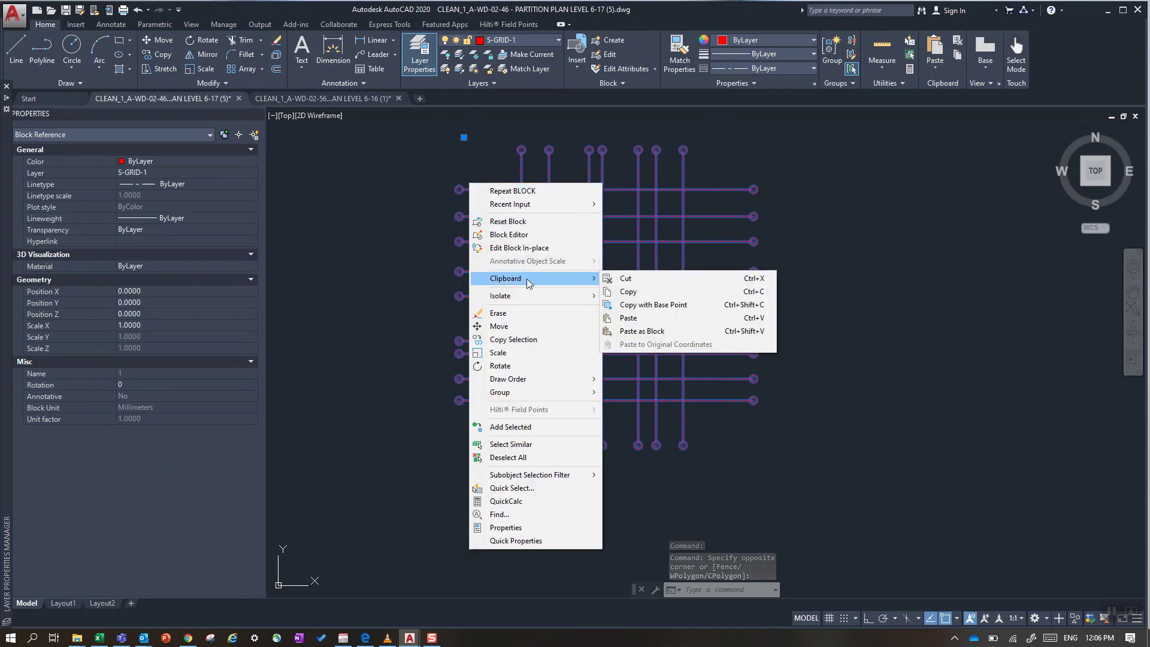
{"action": "left_click", "coordinate": [643, 293]}
Step: Paste the grid block into the reflected ceiling plan with Paste to Original Coordinates
{"action": "left_click", "coordinate": [310, 98]}
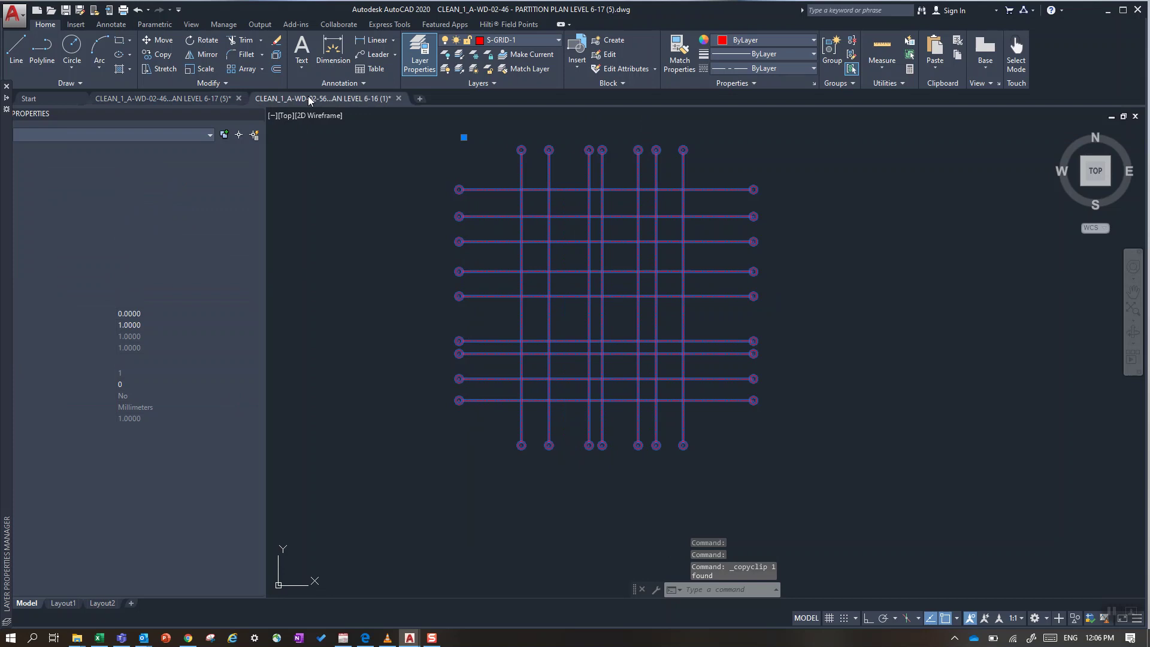
{"action": "right_click", "coordinate": [381, 170]}
{"action": "mouse_move", "coordinate": [498, 210]}
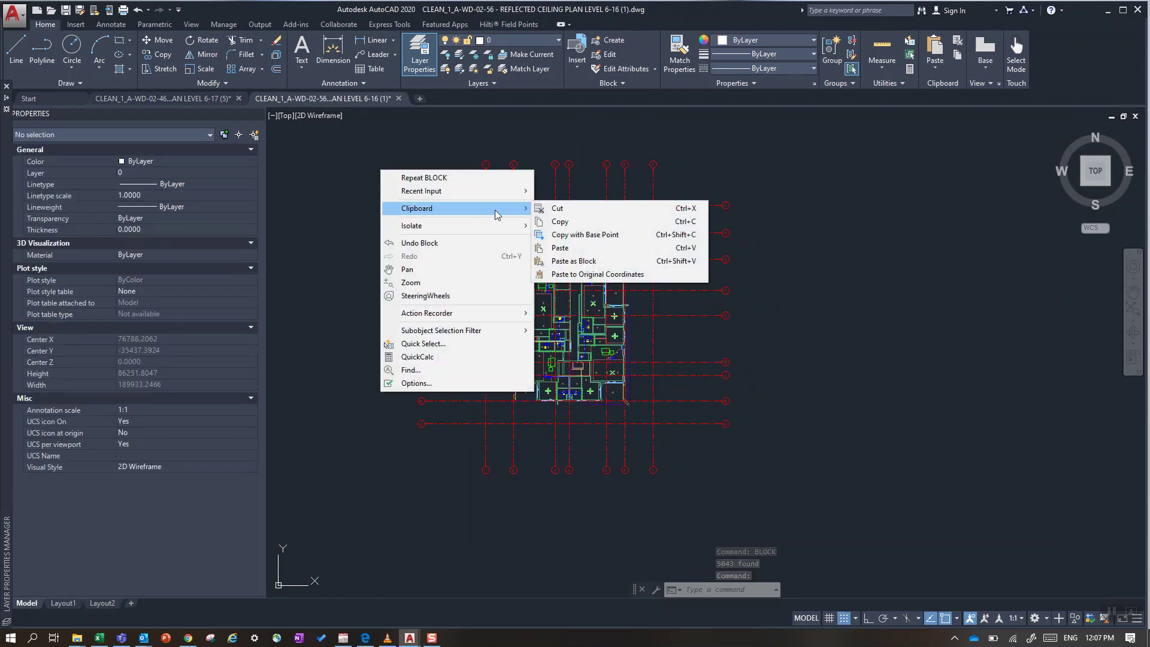
{"action": "left_click", "coordinate": [592, 274]}
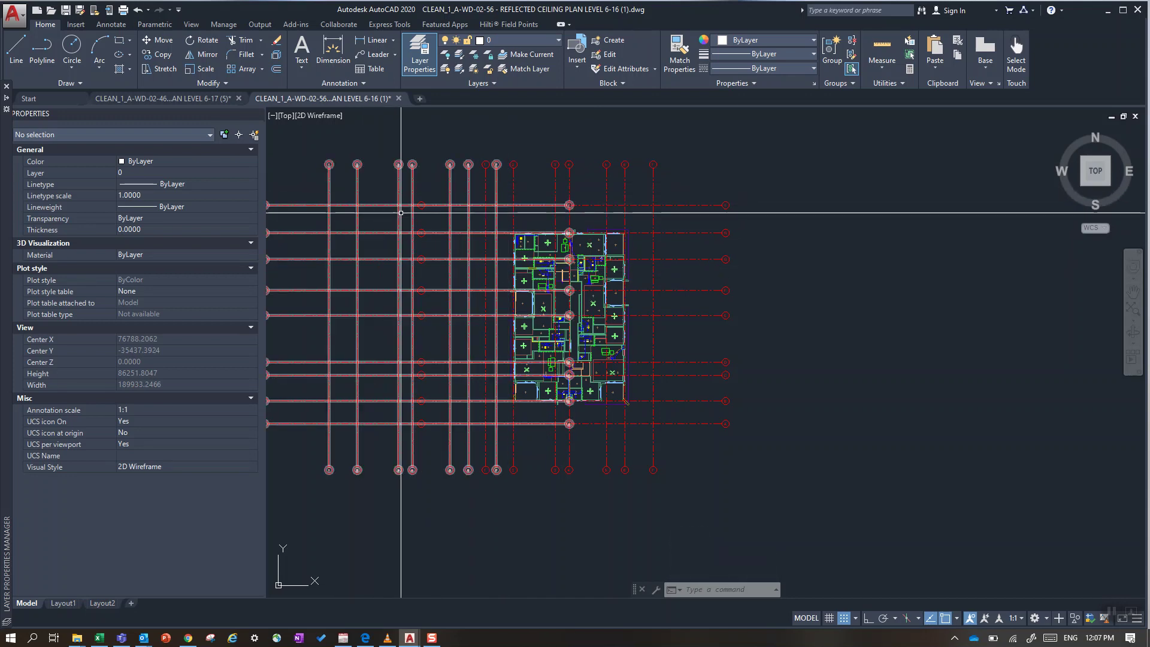
{"action": "left_click", "coordinate": [689, 236]}
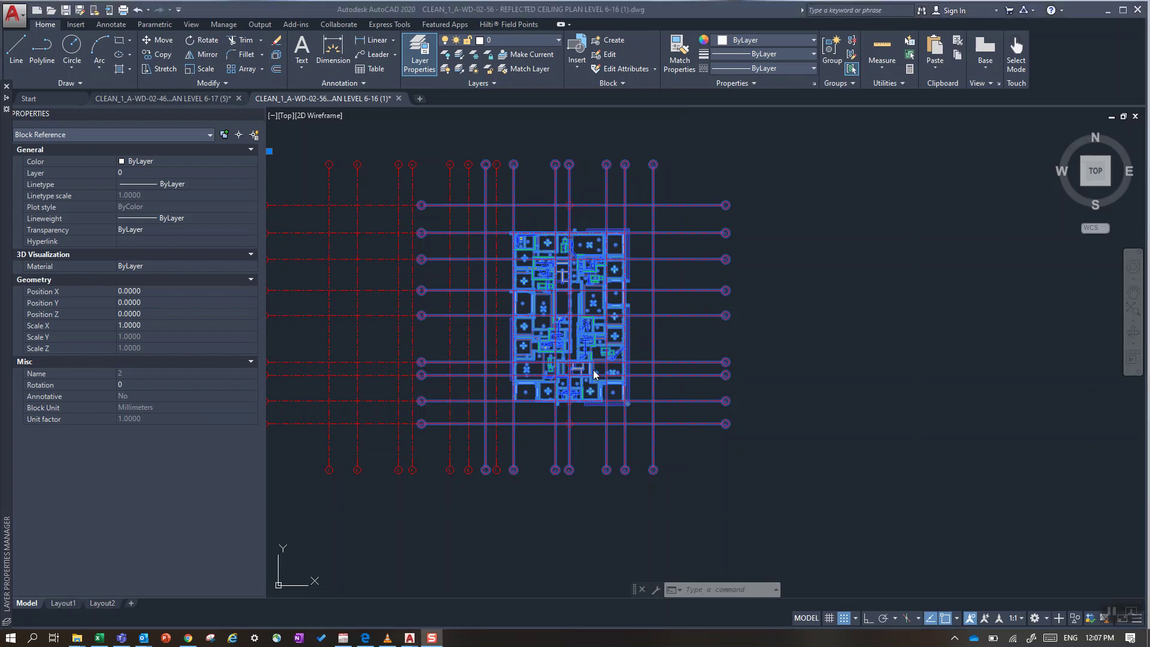
{"action": "middle_click_drag", "start_coordinate": [709, 334], "coordinate": [873, 362]}
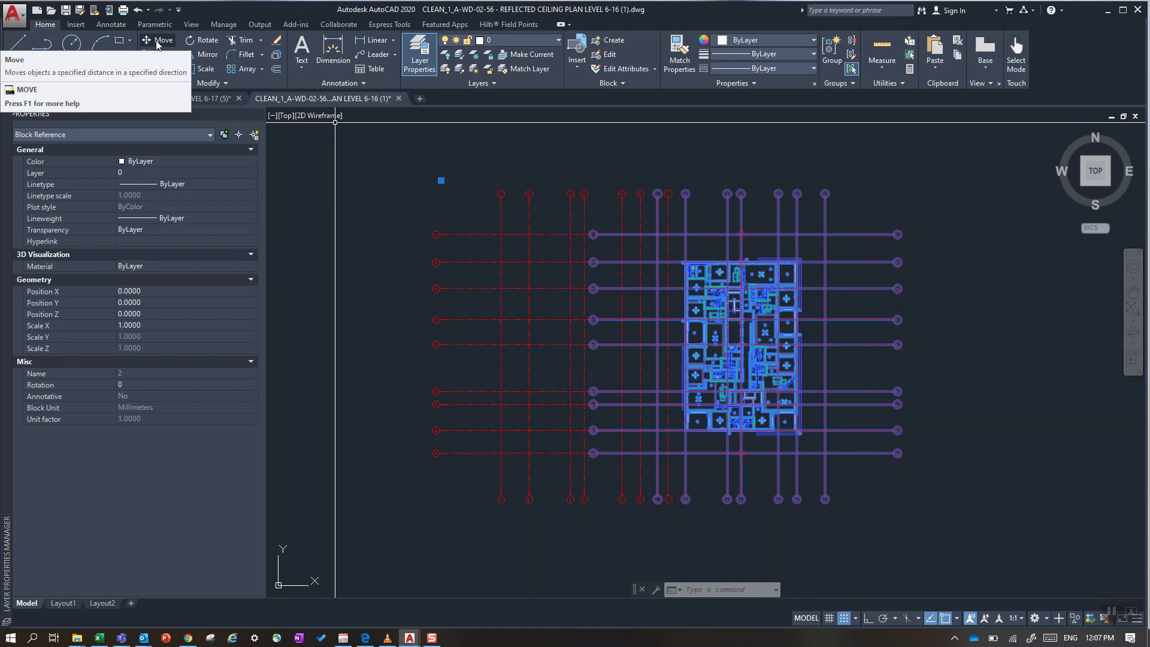
{"action": "key", "text": "Escape"}
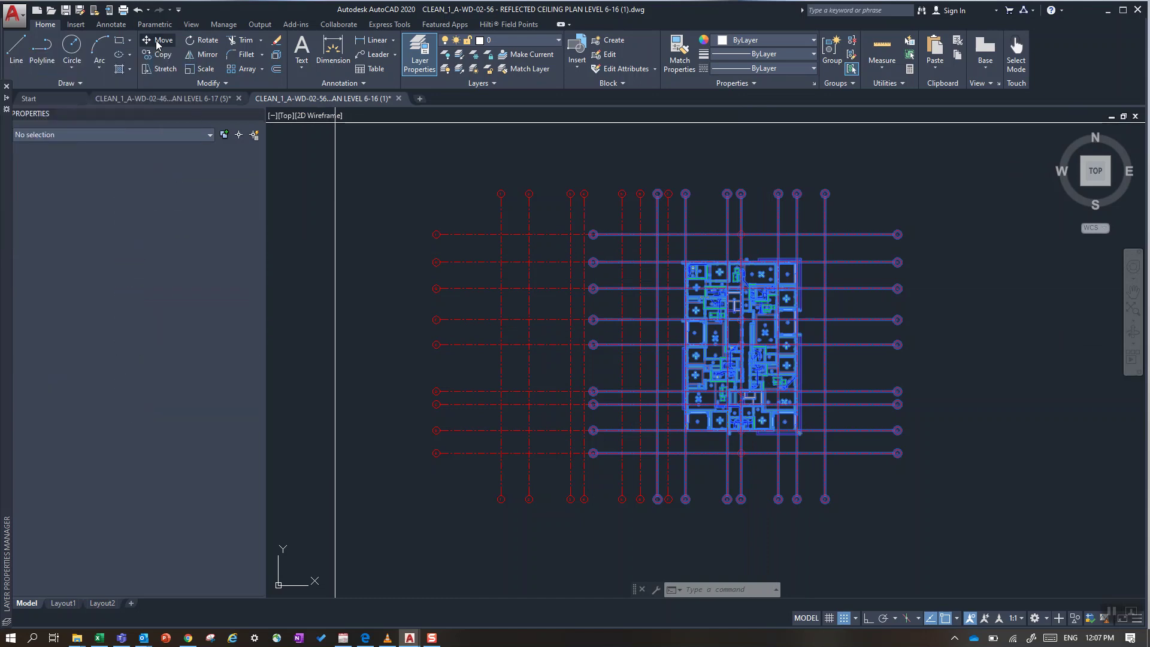
Step: Move block 2 from a ceiling grid intersection onto the matching pasted grid intersection
{"action": "left_click", "coordinate": [160, 42]}
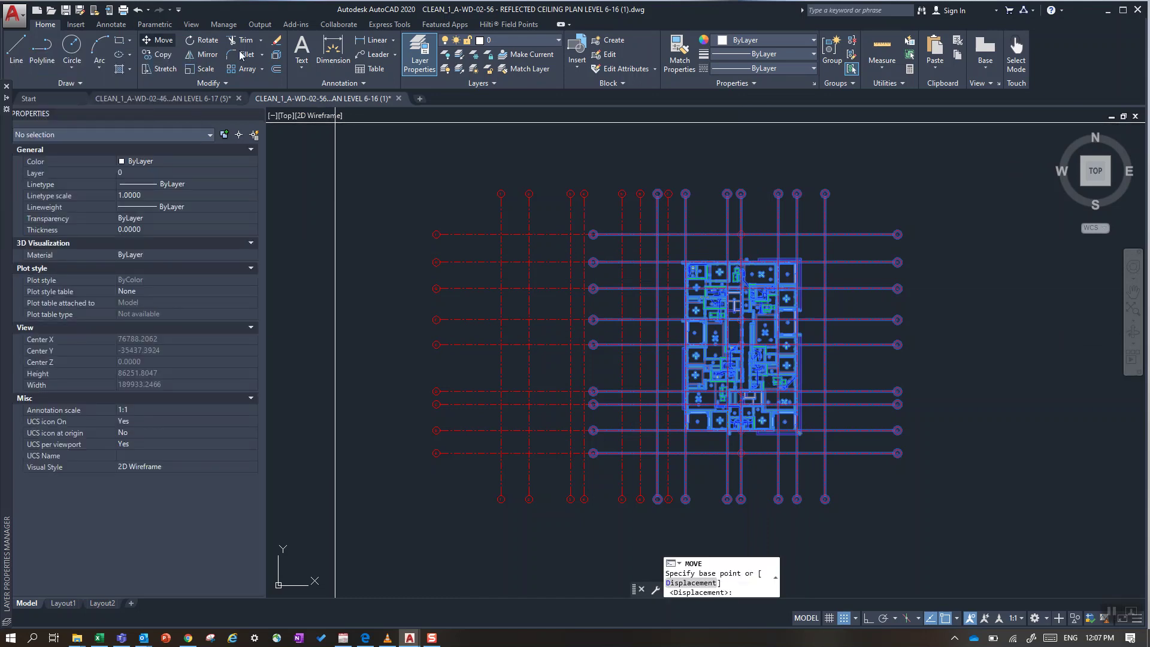
{"action": "scroll", "coordinate": [659, 229], "scroll_direction": "up", "scroll_amount": 7}
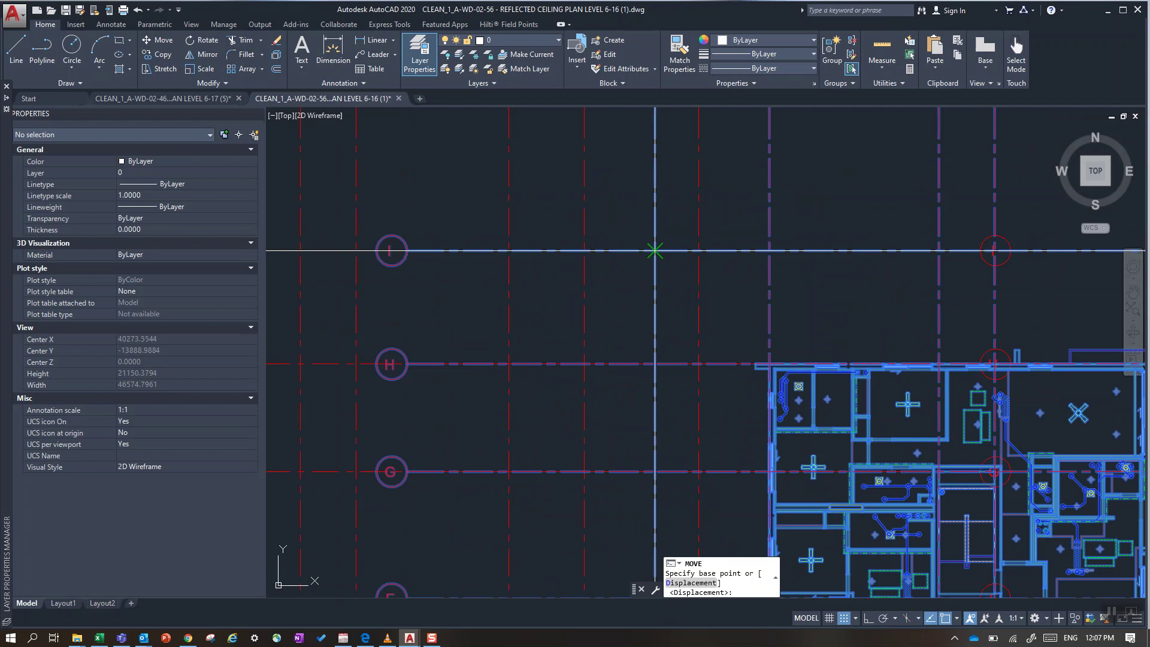
{"action": "left_click", "coordinate": [655, 251]}
{"action": "scroll", "coordinate": [615, 288], "scroll_direction": "down", "scroll_amount": 4}
{"action": "middle_click_drag", "start_coordinate": [616, 288], "coordinate": [770, 305]}
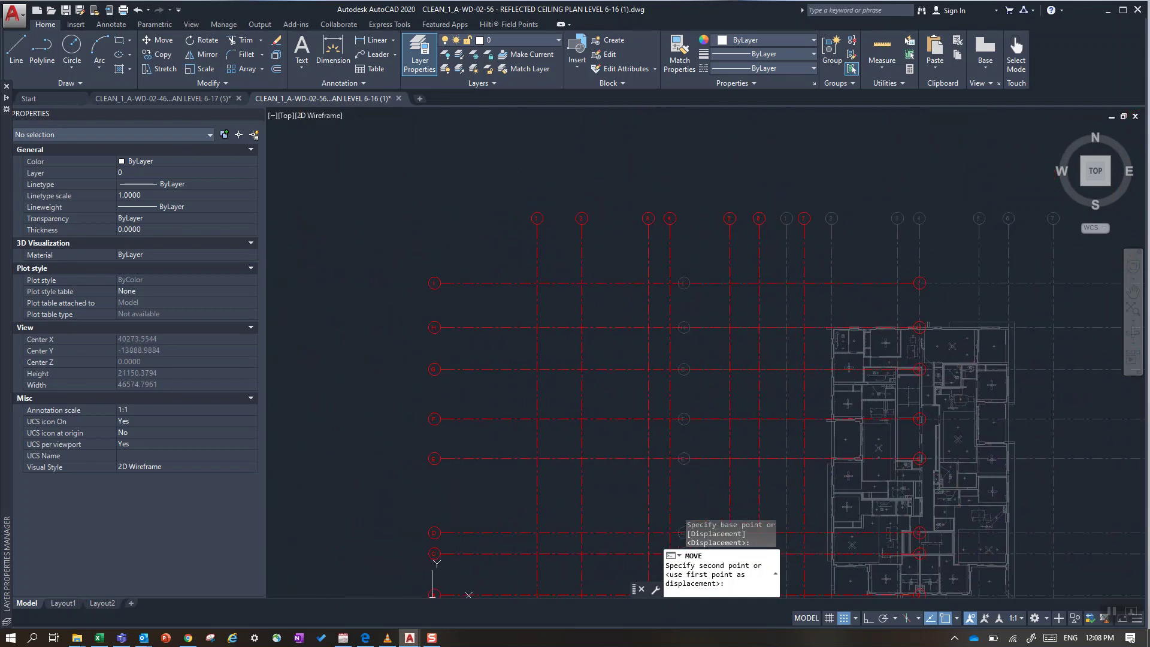
{"action": "left_click", "coordinate": [537, 282]}
{"action": "left_click", "coordinate": [499, 281]}
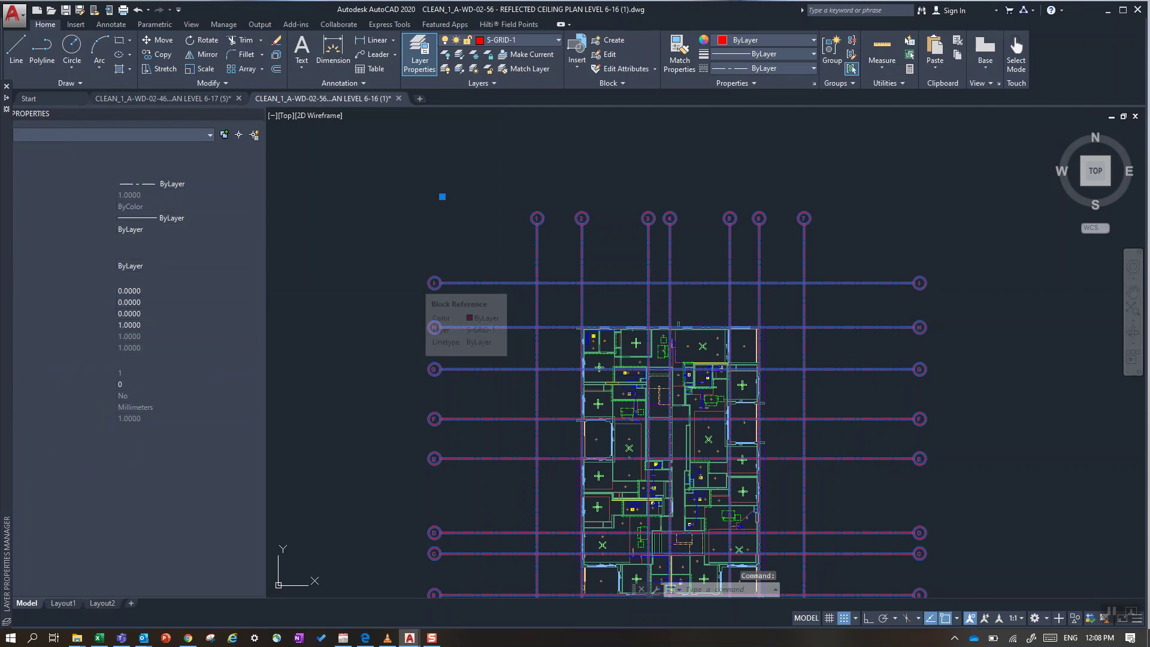